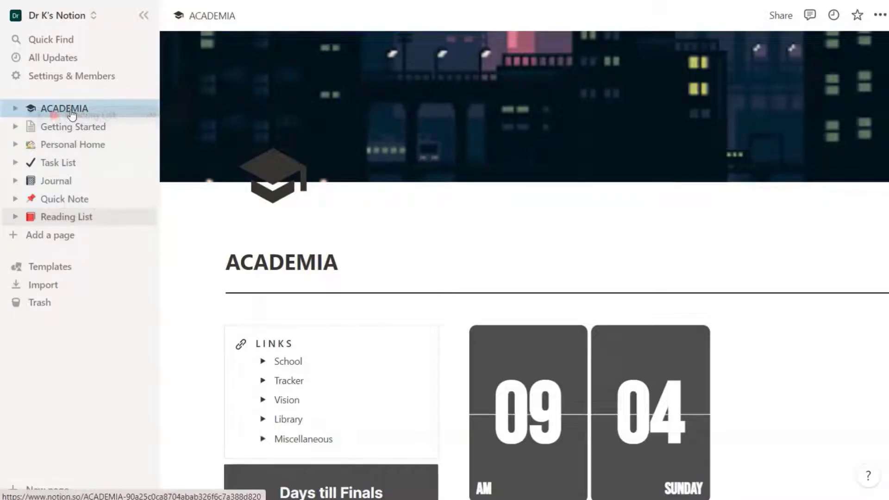
Nest the Reading List page under ACADEMIA and place its link at the start of that page, above the Links block.
left_click(71, 112)
scroll(210, 343, "down", 15)
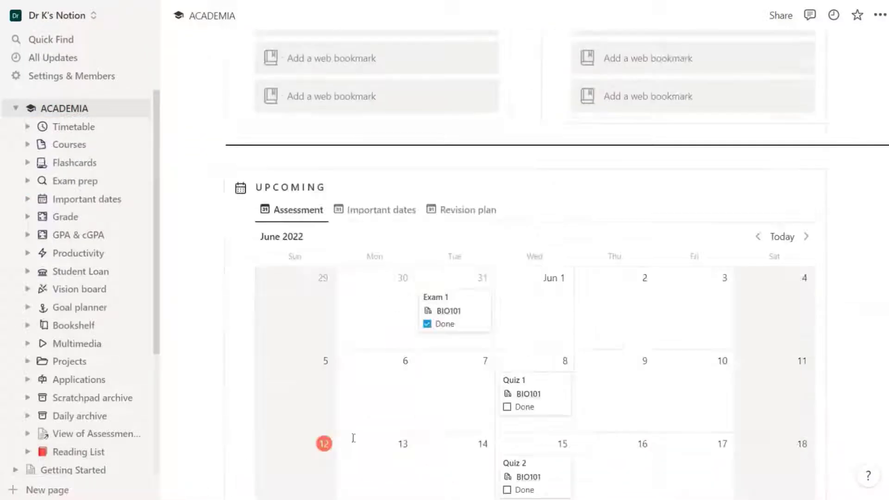
left_click_drag(210, 343, 285, 278)
Expand the School links, open the Timetable page and add it to the favorites.
left_click(263, 382)
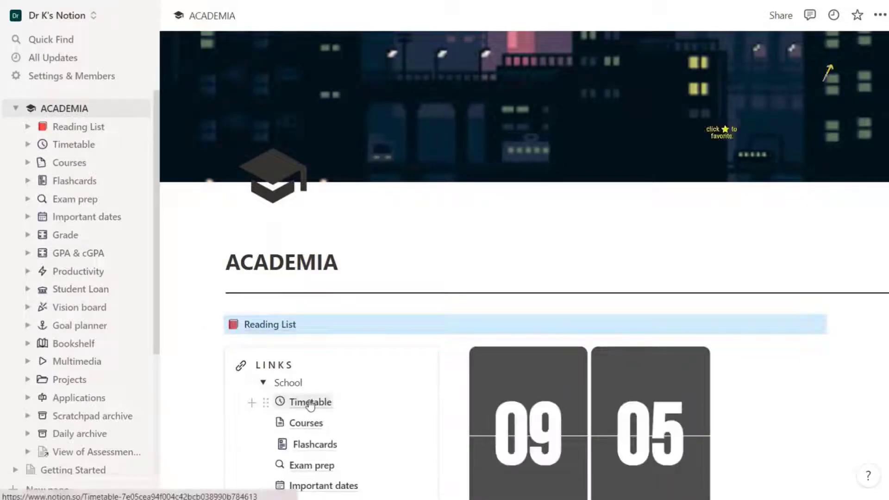
left_click(301, 401)
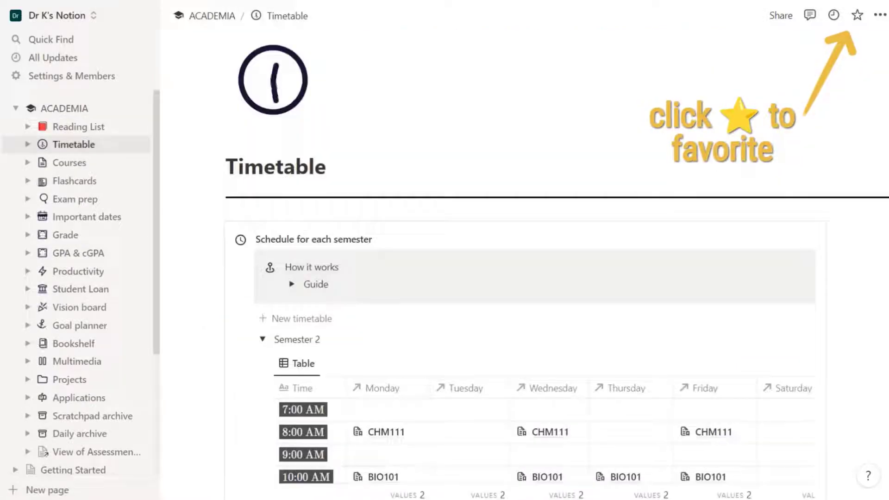
left_click(856, 17)
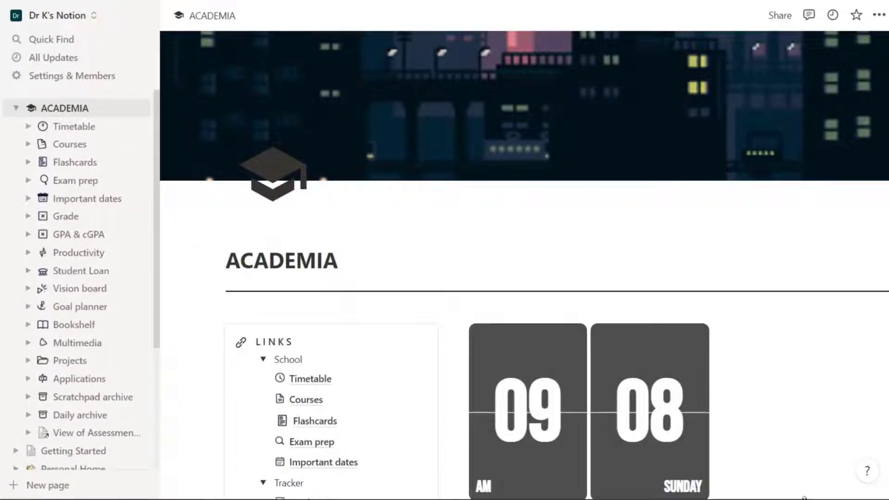
Switch the workspace appearance to dark mode and back to light mode.
left_click(88, 76)
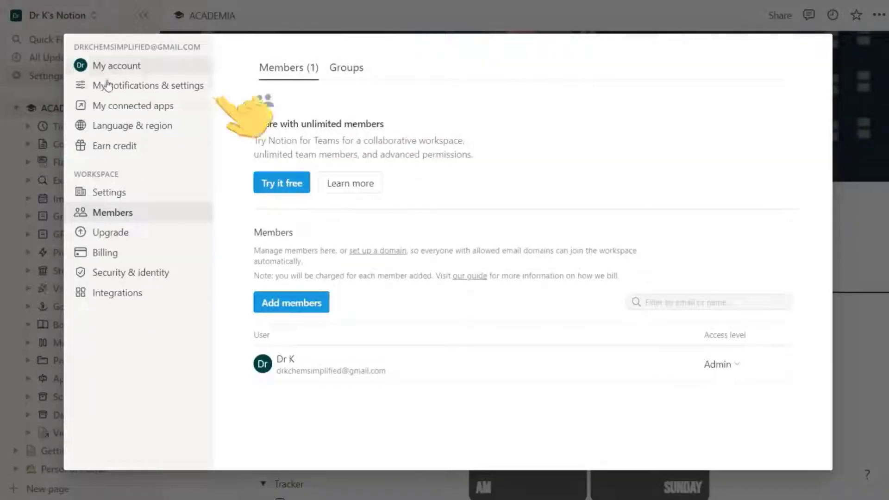
left_click(106, 85)
left_click(768, 281)
left_click(697, 301)
key("Escape")
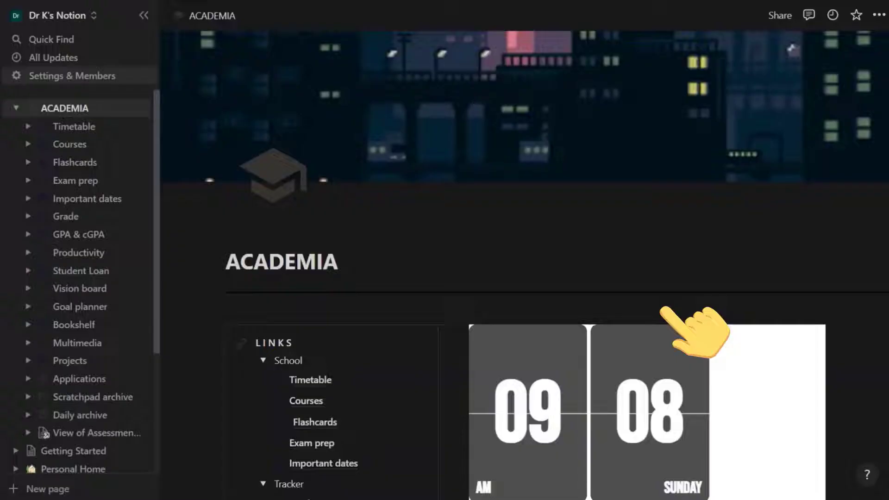
key("ctrl+shift+l")
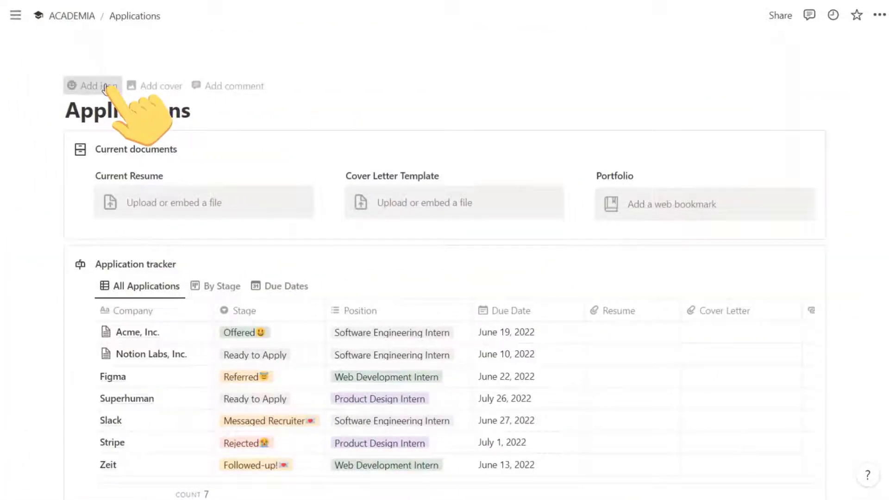
Add an icon to the Applications page and choose a custom image upload for it.
left_click(105, 87)
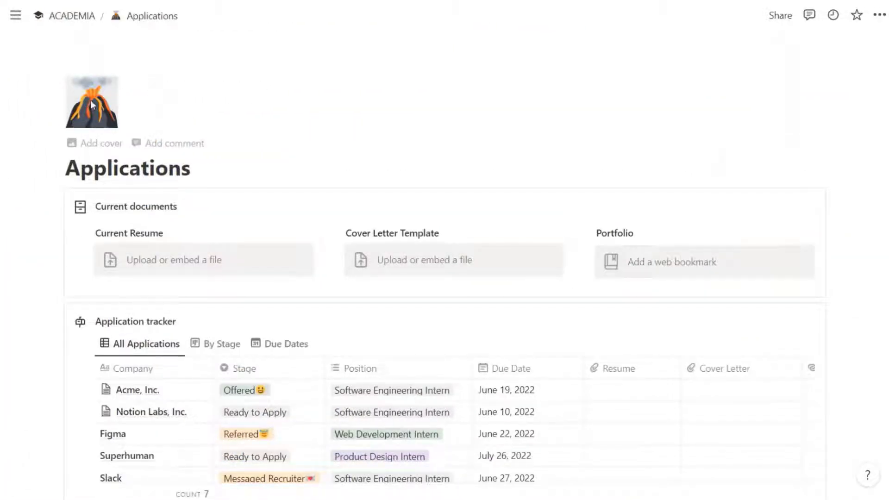
left_click(92, 106)
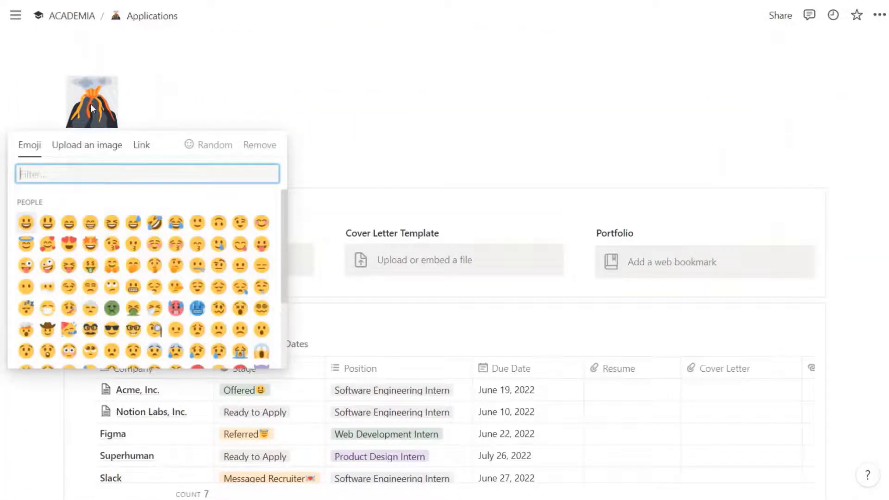
left_click(71, 149)
left_click(119, 189)
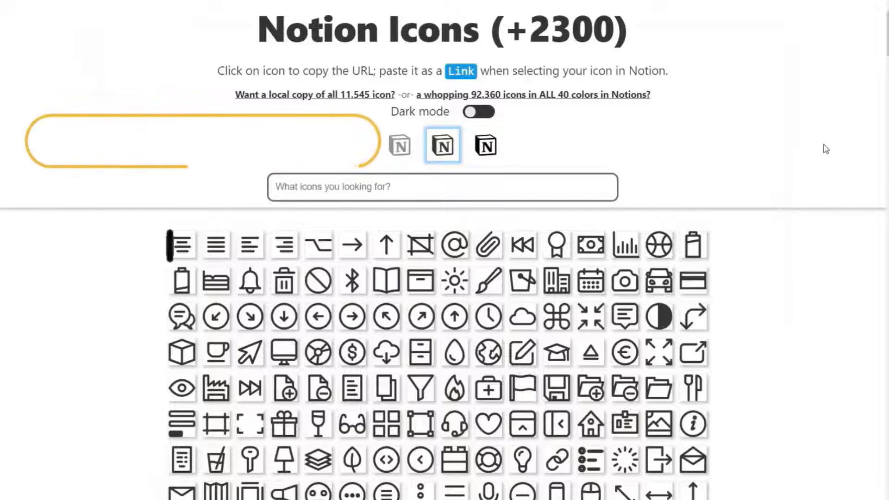
Find the solid inbox icon with a down arrow by searching "inbox" on the Notion Icons site, and set its link as the page icon.
left_click(395, 194)
type("inbox")
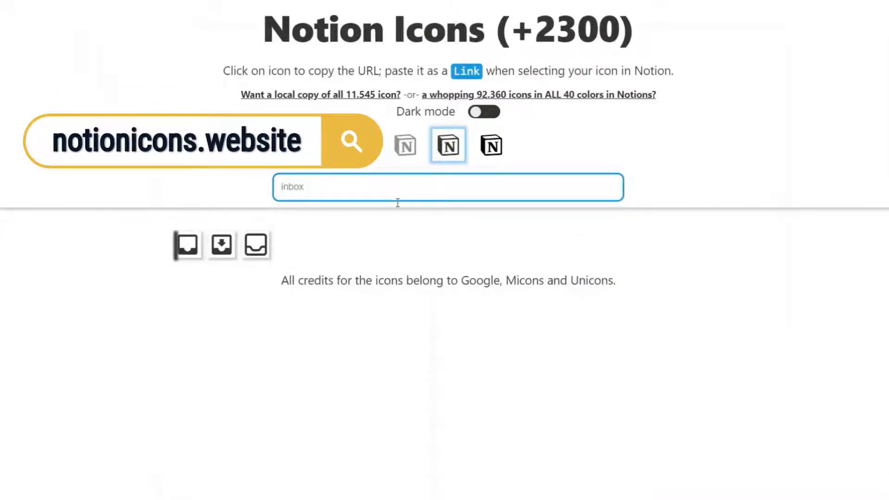
left_click(222, 245)
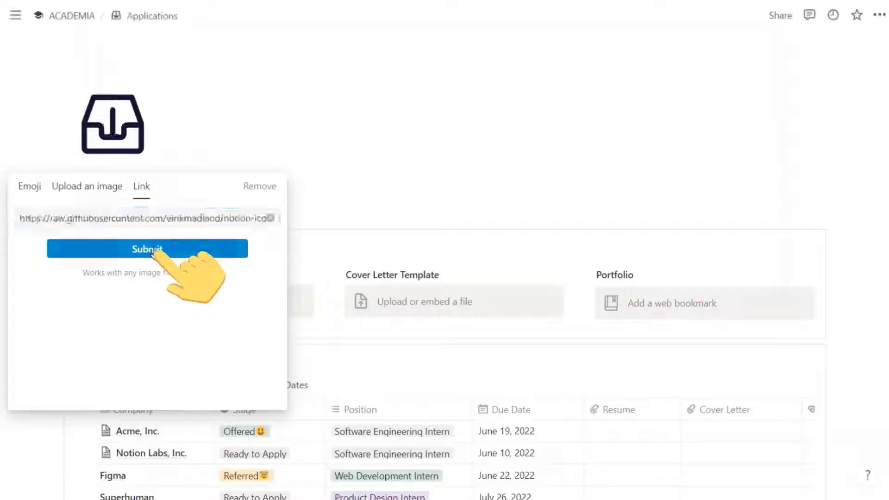
left_click(155, 251)
Add a cover to the Applications page and copy the address of the snowy branches GIF from the Pinterest Winter board for it.
left_click(90, 186)
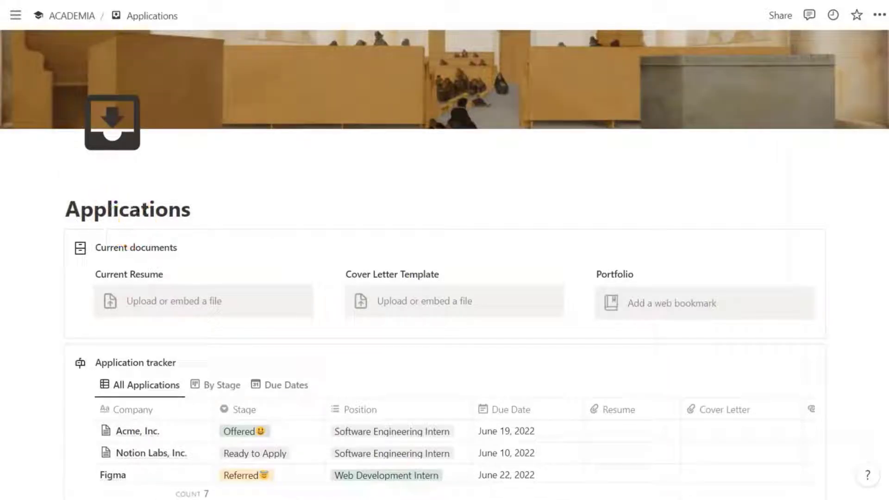
left_click(746, 114)
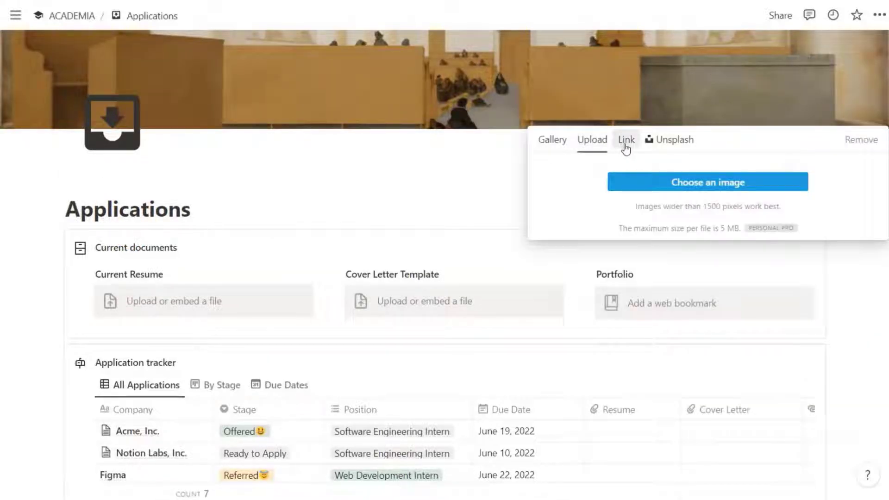
left_click(626, 140)
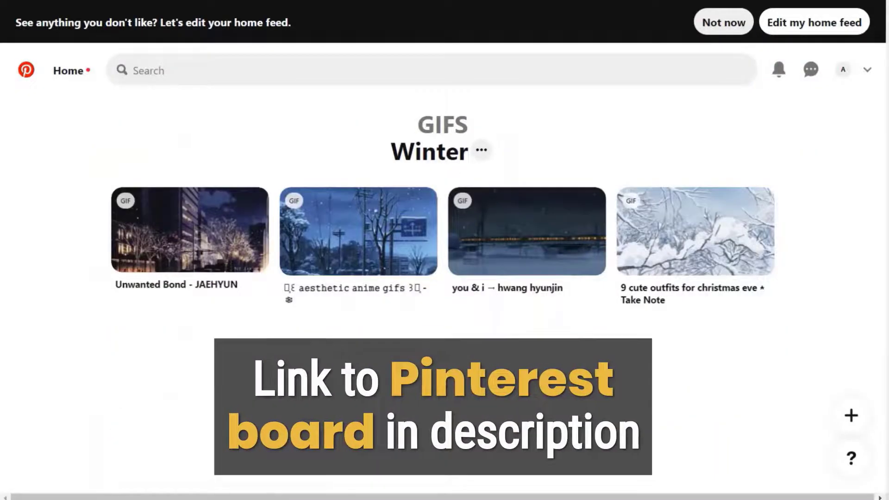
left_click(691, 250)
right_click(295, 208)
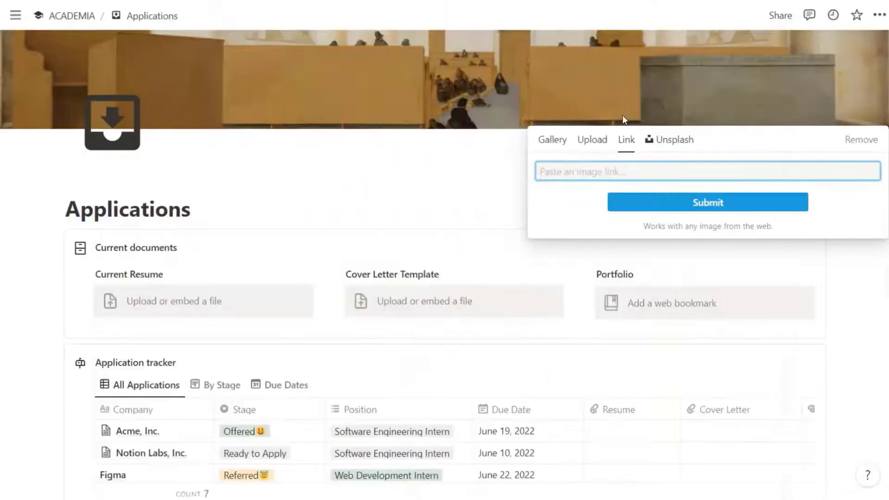
Set the copied GIF link as the Applications page cover and reposition the image.
key("ctrl+v")
left_click(685, 204)
left_click(794, 168)
left_click_drag(648, 74, 657, 53)
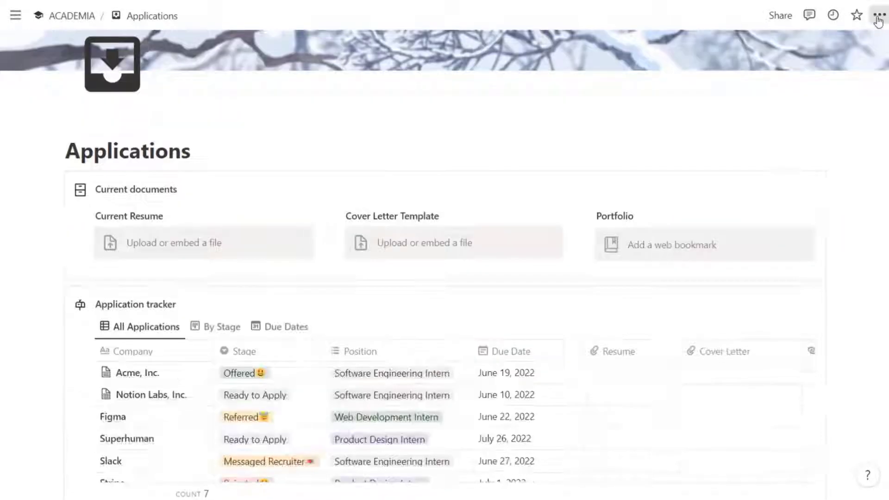
Try the Serif and Mono font styles on the Applications page and return to Default.
left_click(880, 17)
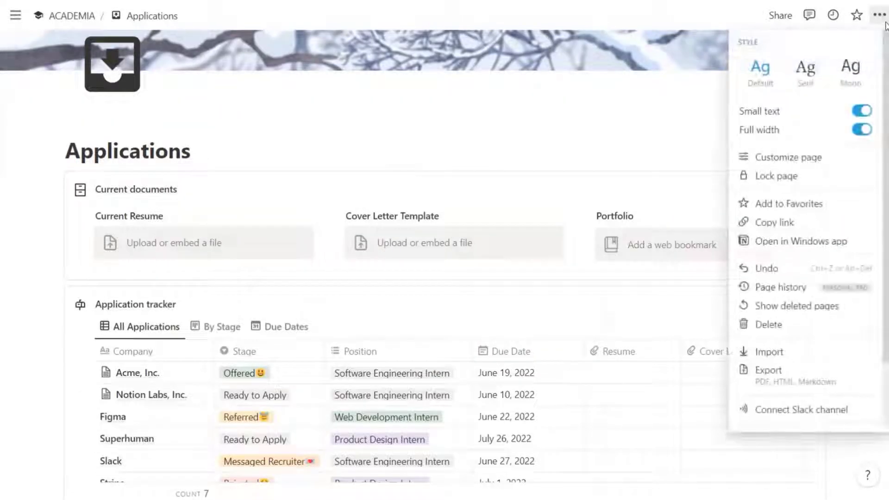
left_click(806, 72)
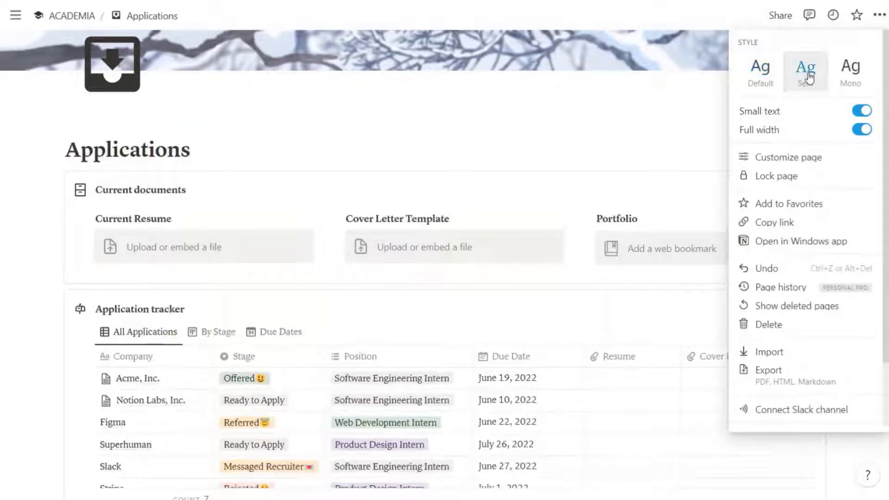
left_click(863, 74)
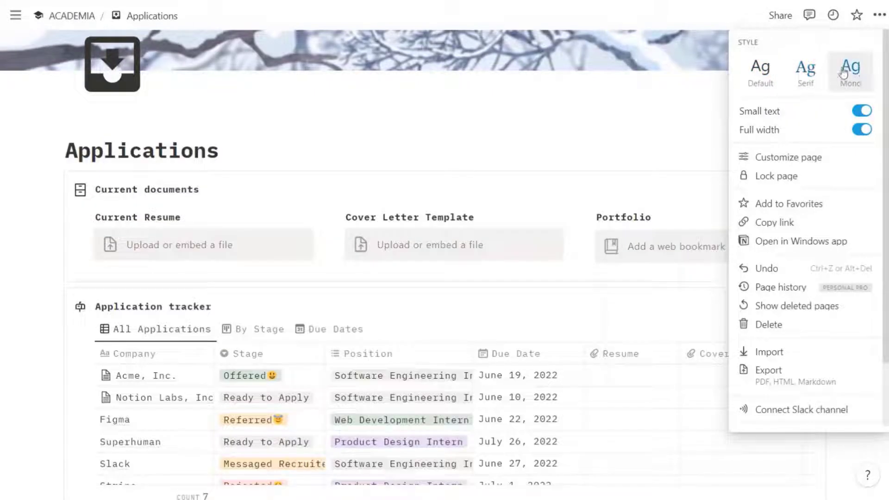
left_click(806, 72)
left_click(761, 72)
Try the Applications page without small text, and switch full width off and on again.
left_click(863, 111)
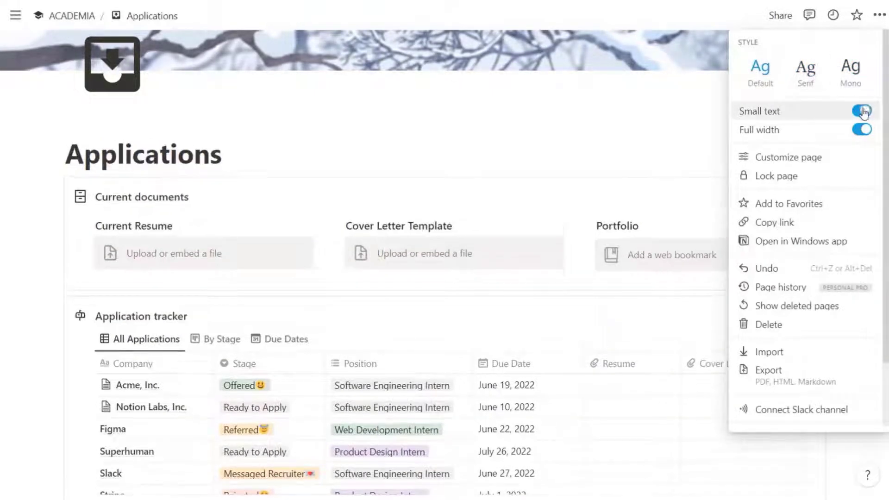
left_click(863, 130)
left_click(863, 130)
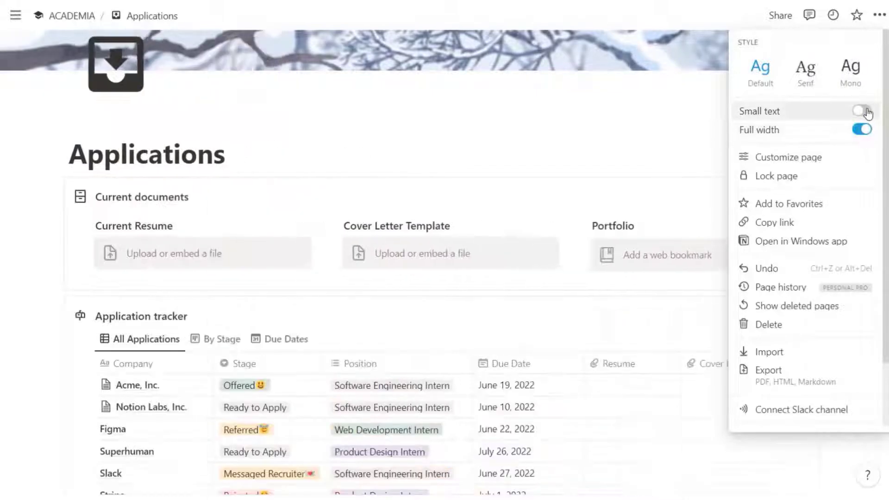
Export the Applications page as a PDF and look through the exported file.
left_click(838, 352)
left_click(840, 357)
left_click(847, 378)
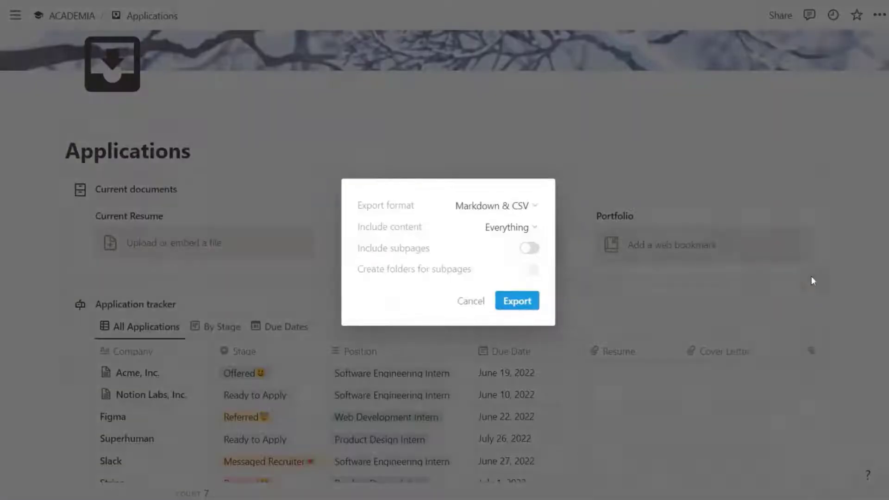
left_click(537, 205)
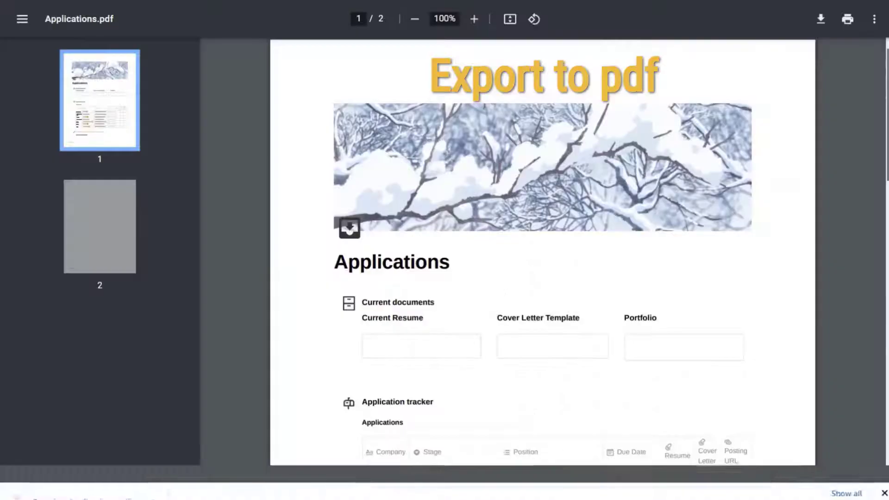
scroll(542, 252, "down", 2)
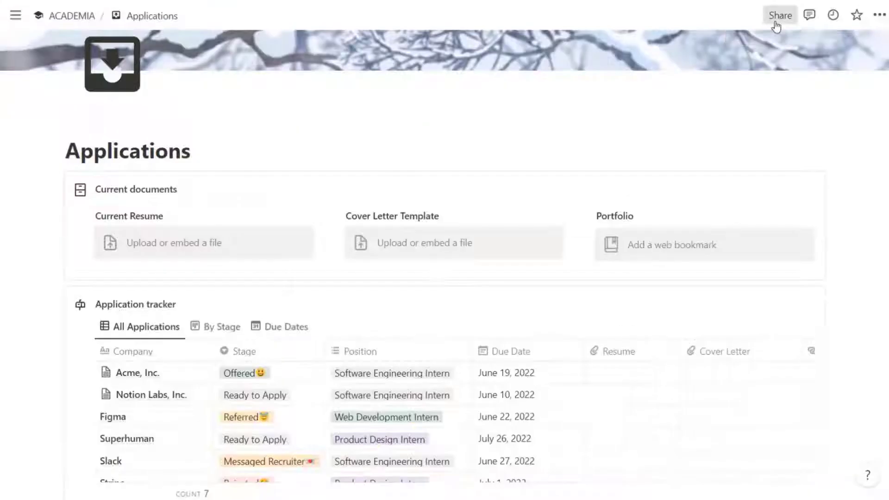
Open the sharing options of the Applications page and go to the field for inviting people.
left_click(776, 23)
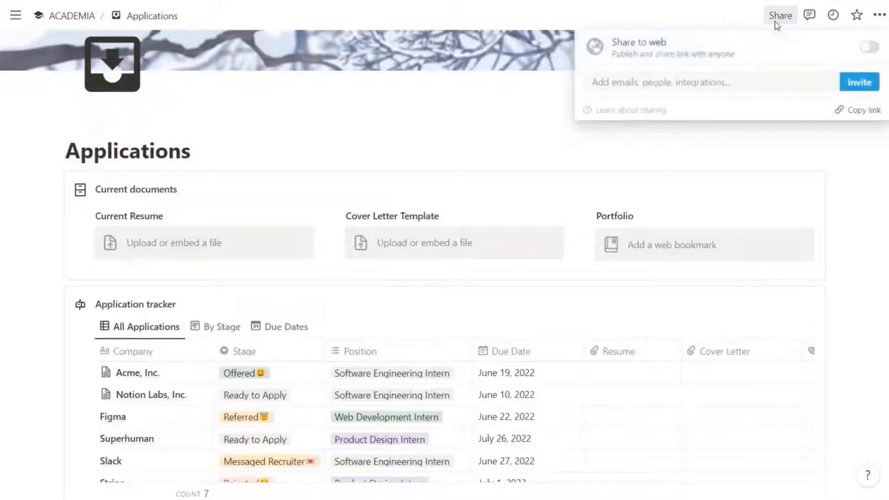
left_click(692, 81)
left_click(540, 84)
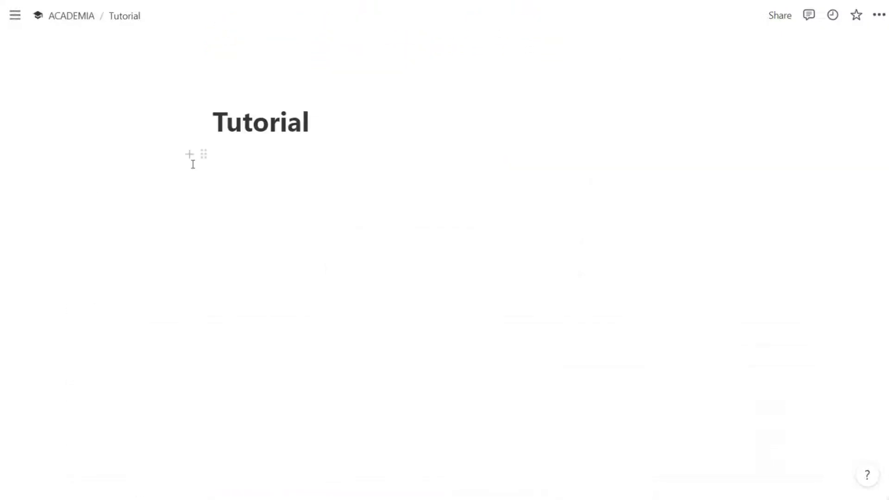
Add a text block reading "Text" to the Tutorial page and insert a Heading 1 block beneath it.
left_click(188, 153)
left_click_drag(426, 175, 426, 194)
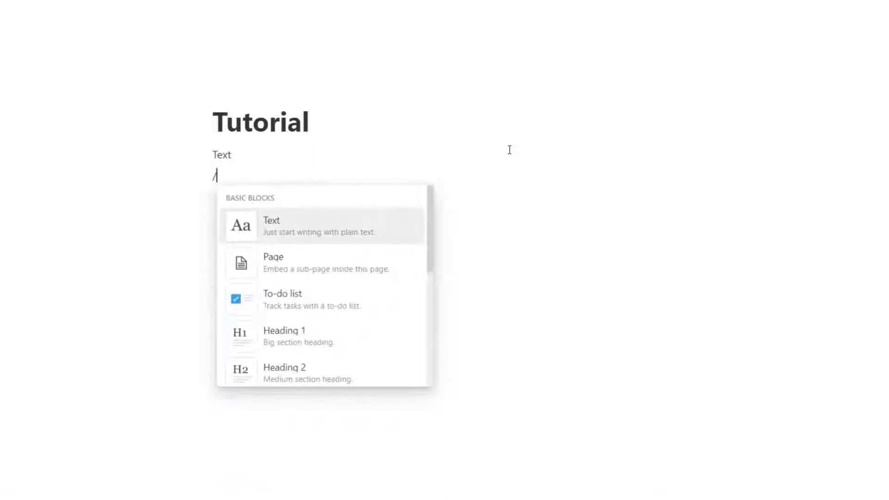
type("head")
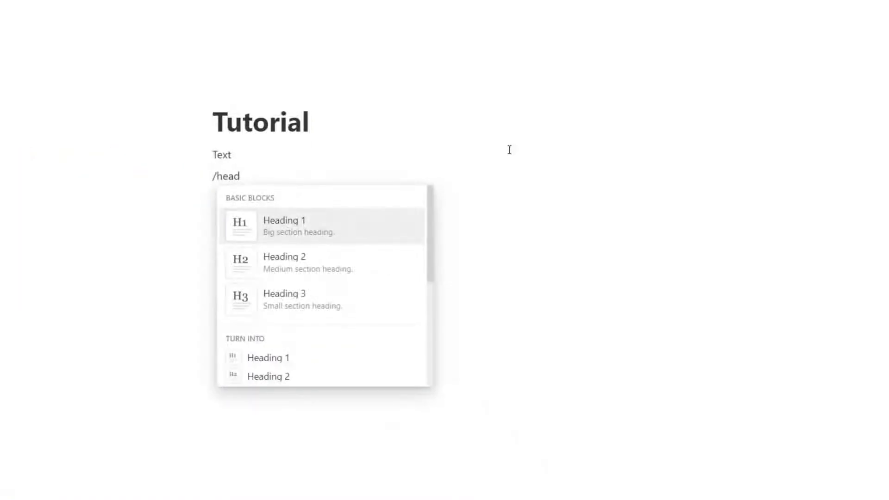
key("Return")
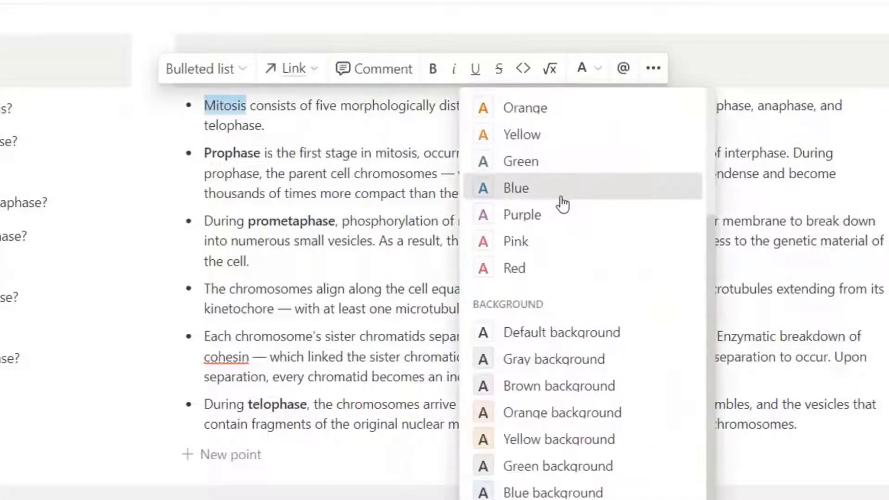
Color the word "Mitosis" in the first note blue, and replace that with a background highlight.
left_click(562, 193)
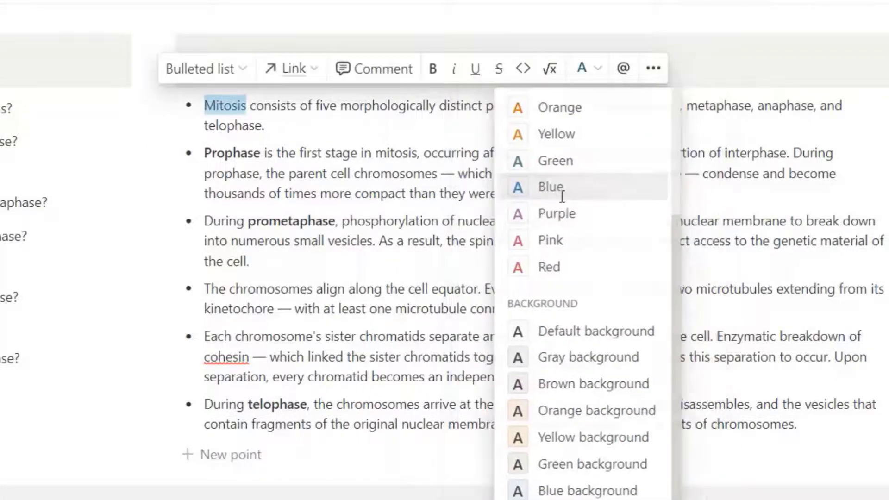
left_click(585, 70)
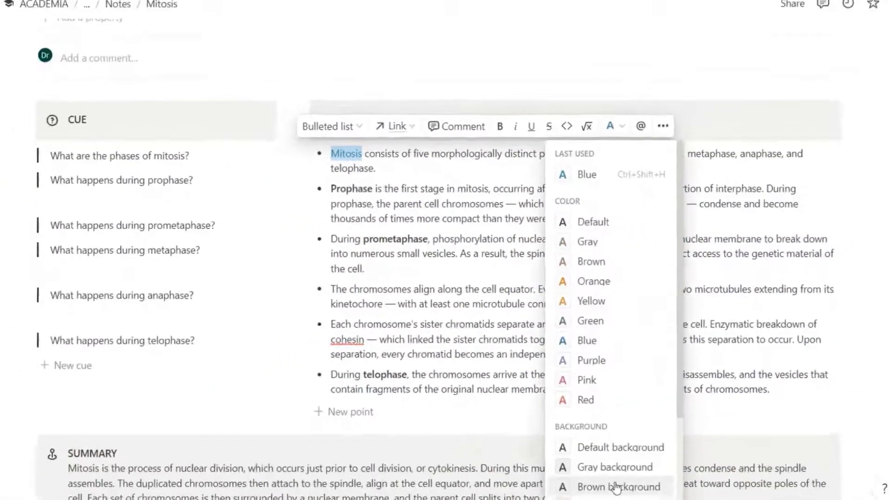
left_click(619, 479)
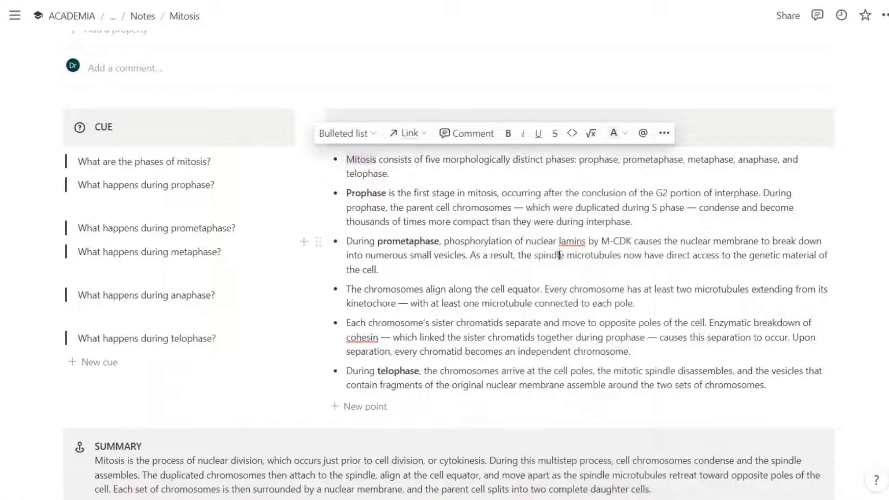
left_click(560, 255)
Change the color of the whole first bullet point under Notes.
left_click(319, 164)
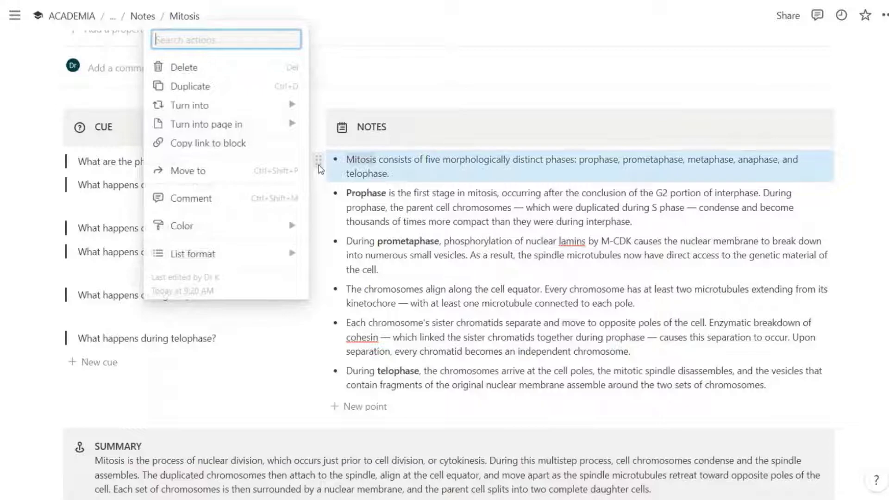
mouse_move(270, 229)
left_click(378, 157)
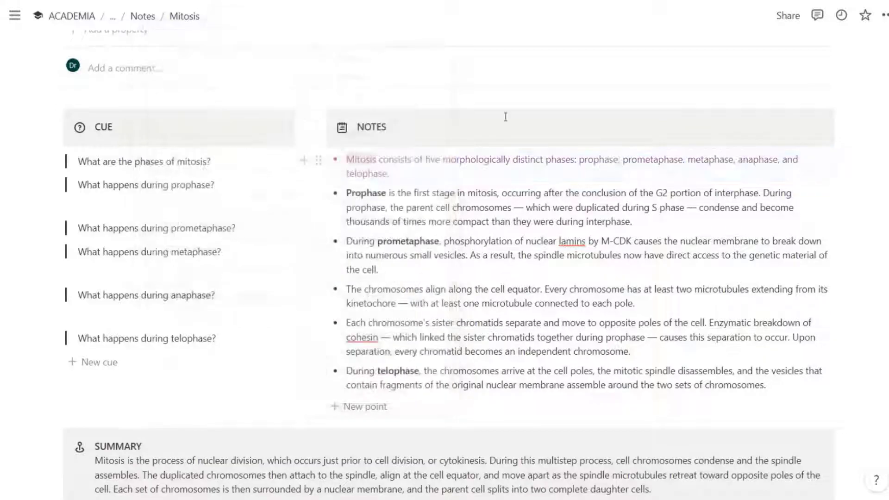
Color the whole first bullet point under Notes purple with an inline color command.
left_click(573, 70)
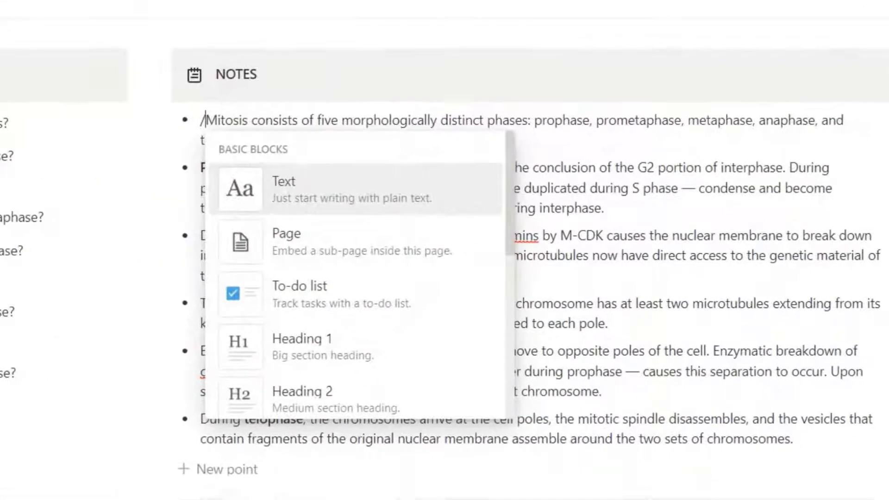
type("colo")
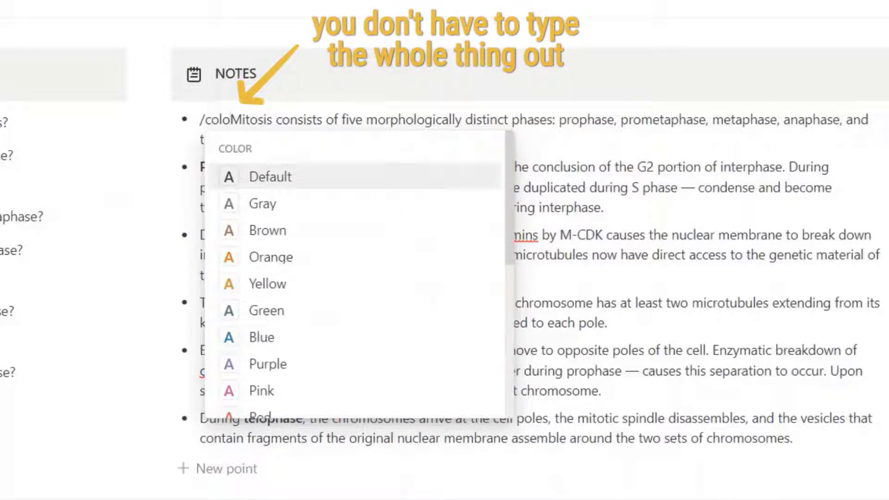
type("pur")
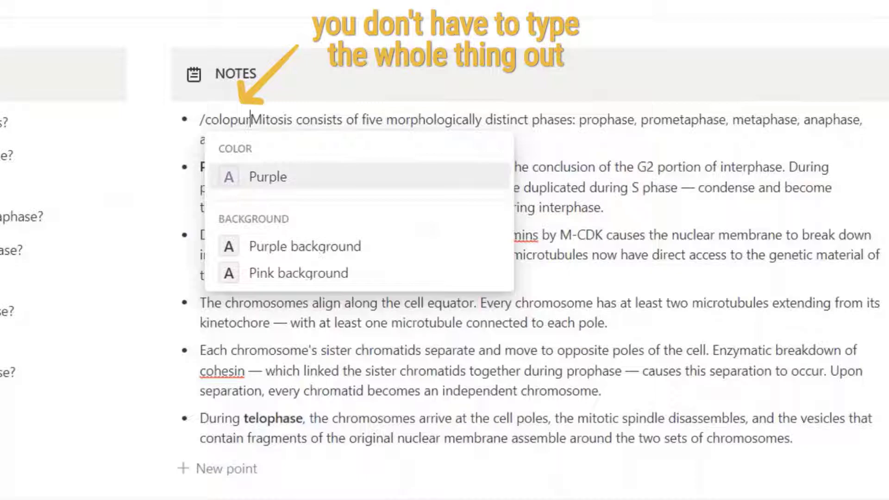
key("Return")
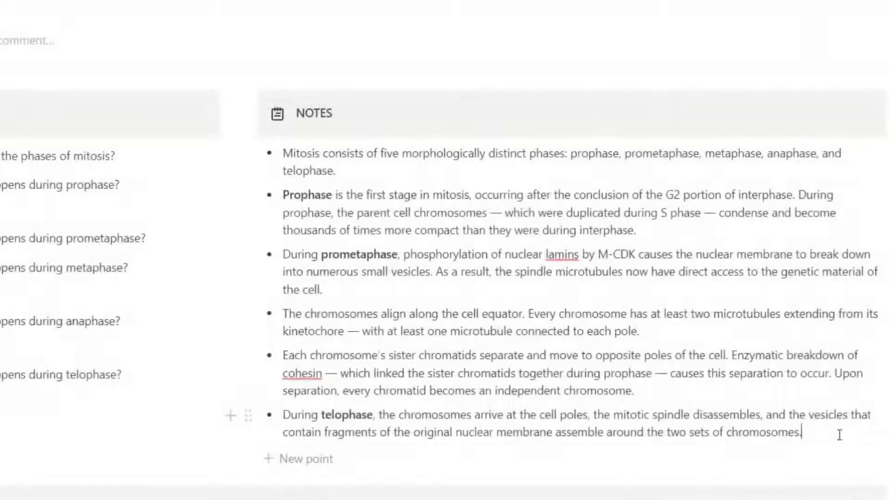
Turn all the bullet points under Notes into a to-do list at once.
left_click_drag(838, 435, 293, 139)
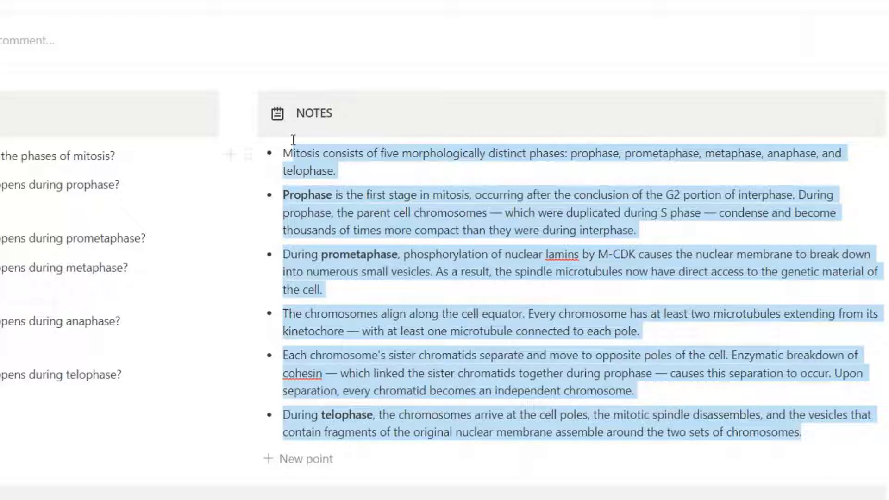
left_click_drag(255, 147, 249, 153)
left_click(249, 153)
mouse_move(192, 129)
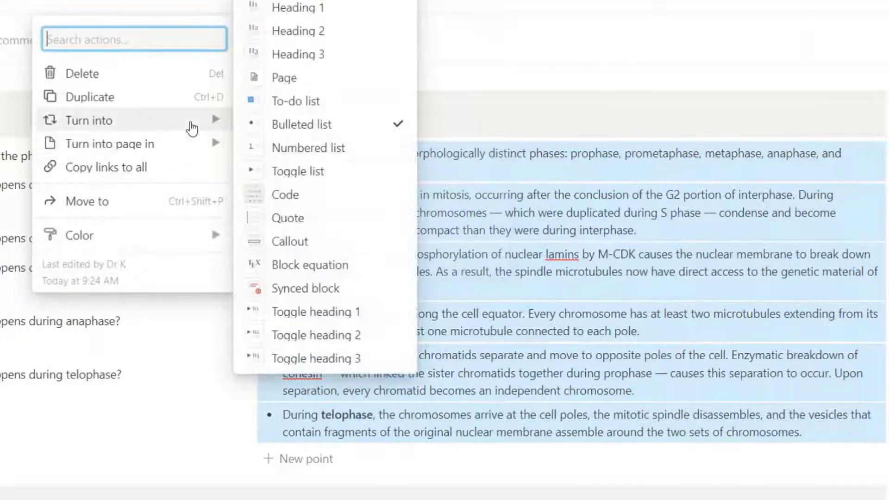
left_click(323, 103)
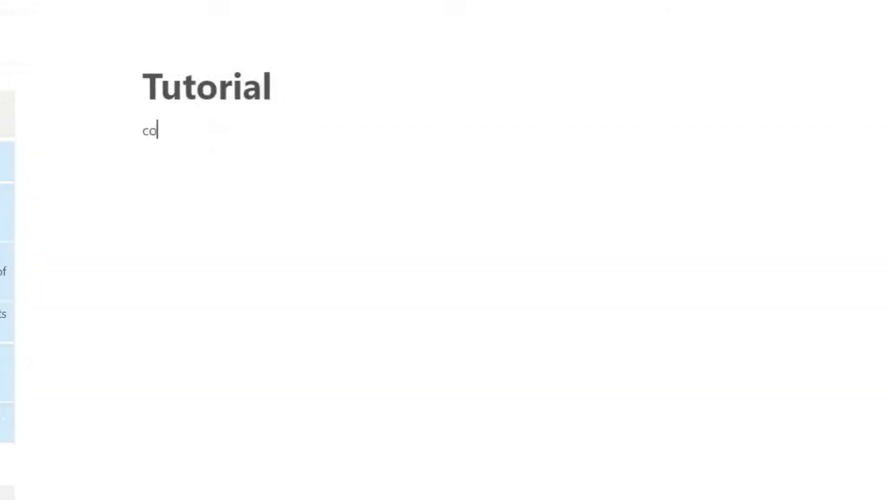
Add the text blocks "column 1" to "column 4" to the Tutorial page and arrange them side by side as four columns.
type("lumn 1")
key("Return")
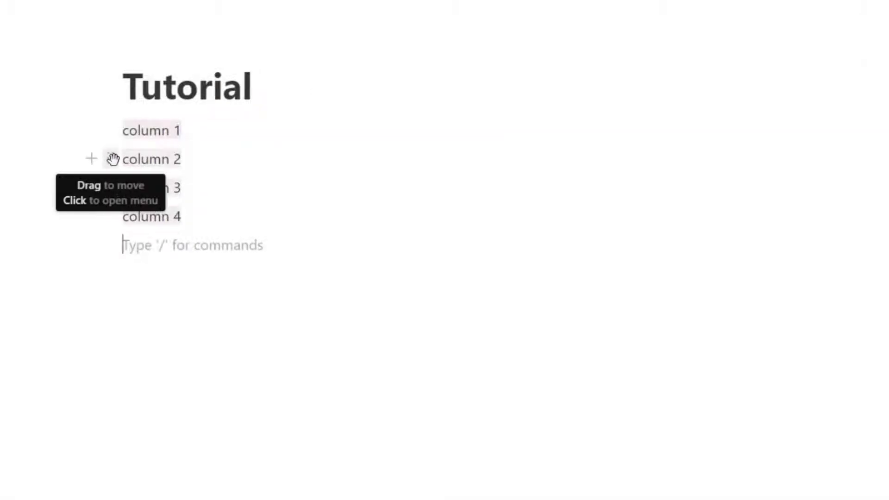
left_click_drag(110, 159, 580, 156)
left_click_drag(107, 180, 737, 141)
left_click_drag(736, 141, 741, 141)
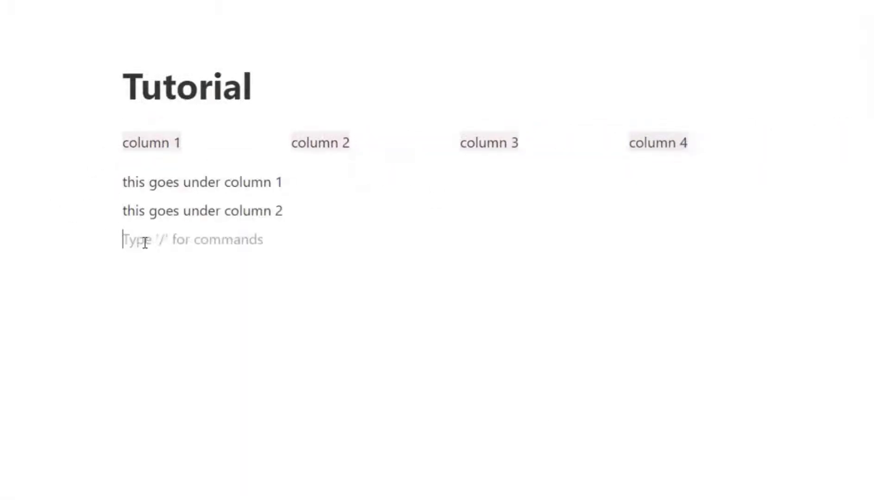
Place the two text lines under columns 1 and 2, and move "new section" below all columns with the text "everything underneath".
left_click_drag(113, 179, 137, 156)
left_click_drag(148, 222, 299, 166)
left_click(270, 265)
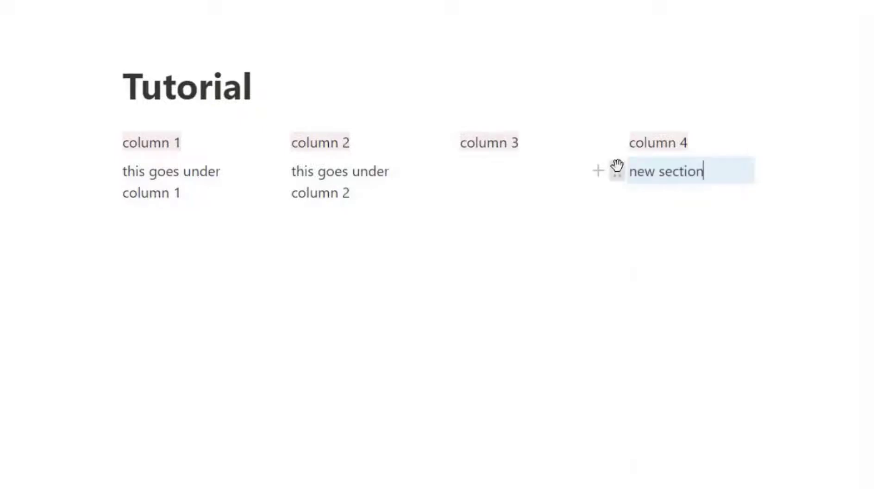
left_click_drag(618, 167, 330, 298)
left_click(189, 272)
type("everything underneath")
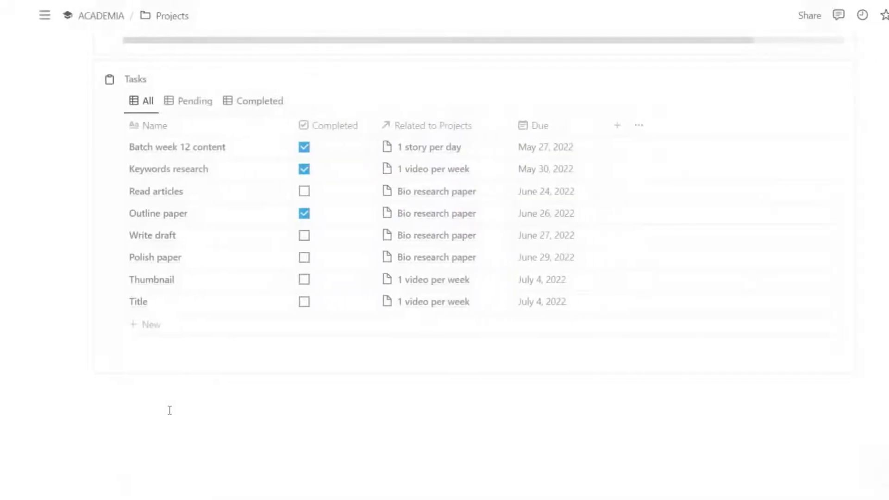
Insert a full-page database below the Tasks section of the Projects page and name it Database1.
type("/data")
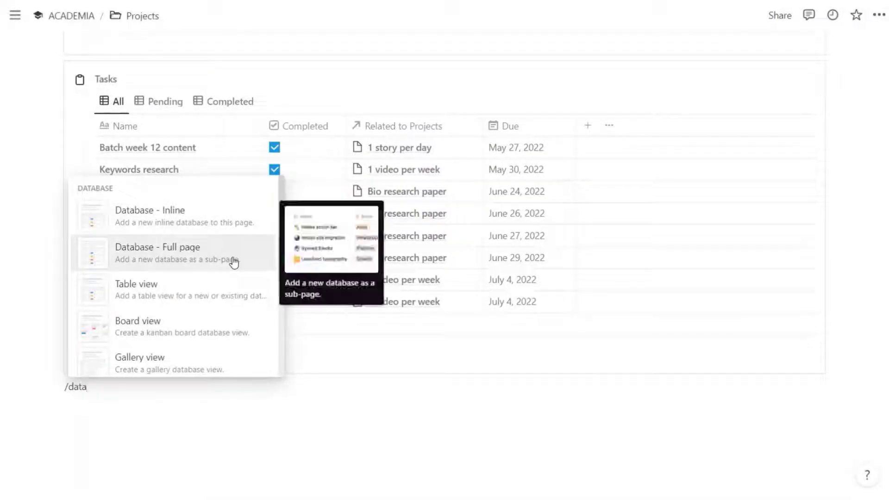
left_click(234, 262)
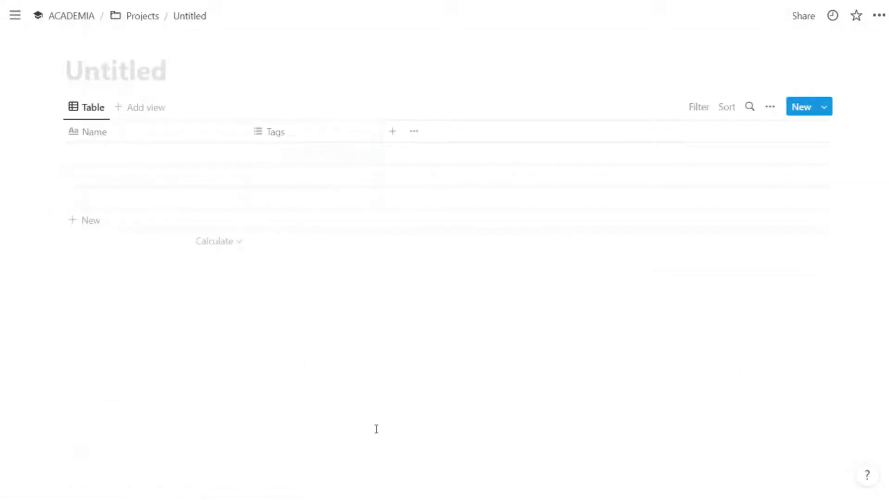
type("Database1")
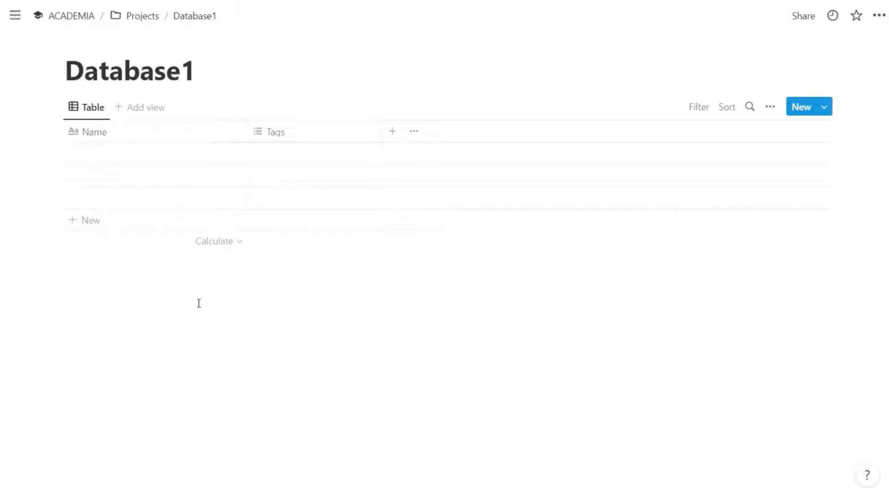
Back on the Projects page, turn Database1 into an inline database and convert it back into a page.
left_click(147, 17)
scroll(209, 381, "down", 5)
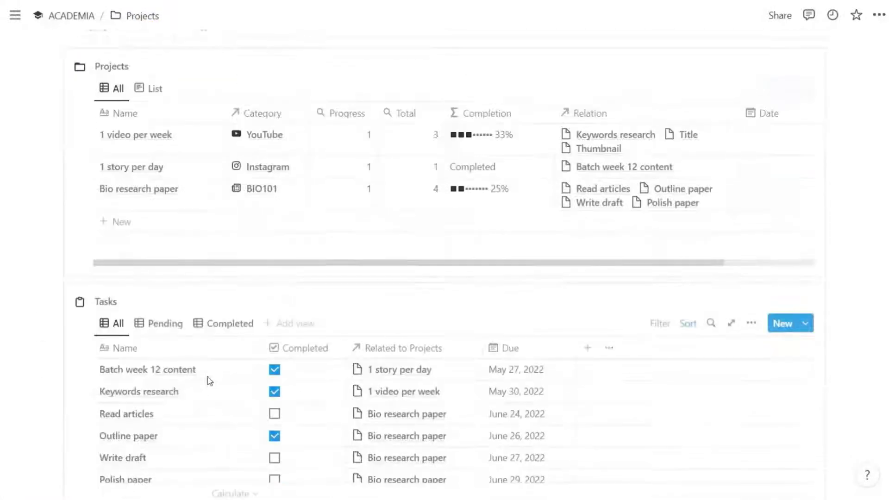
scroll(209, 381, "down", 5)
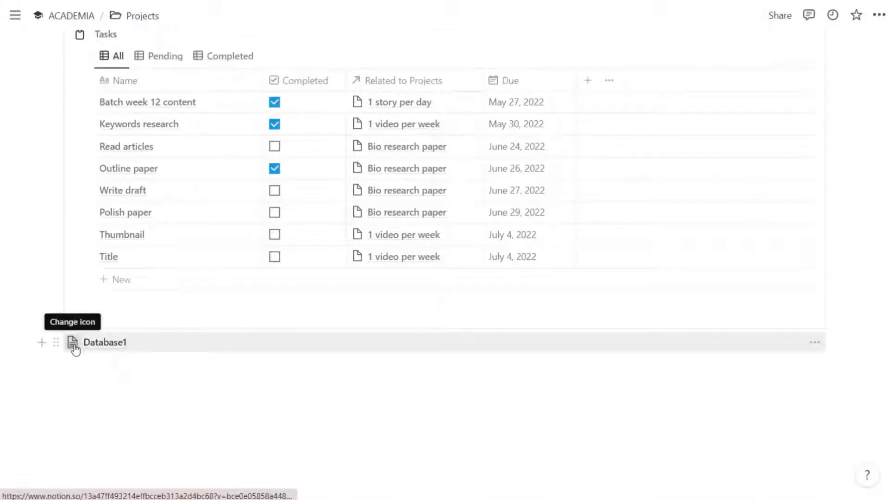
left_click(815, 343)
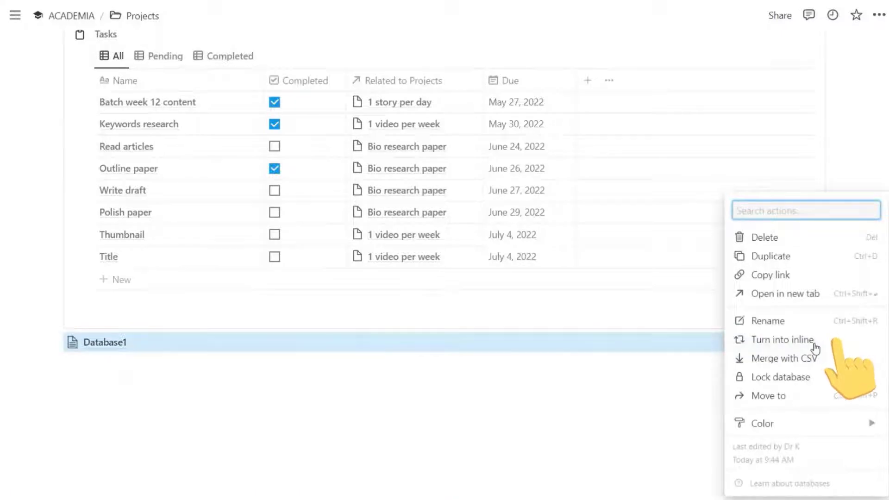
left_click(815, 344)
scroll(56, 174, "down", 4)
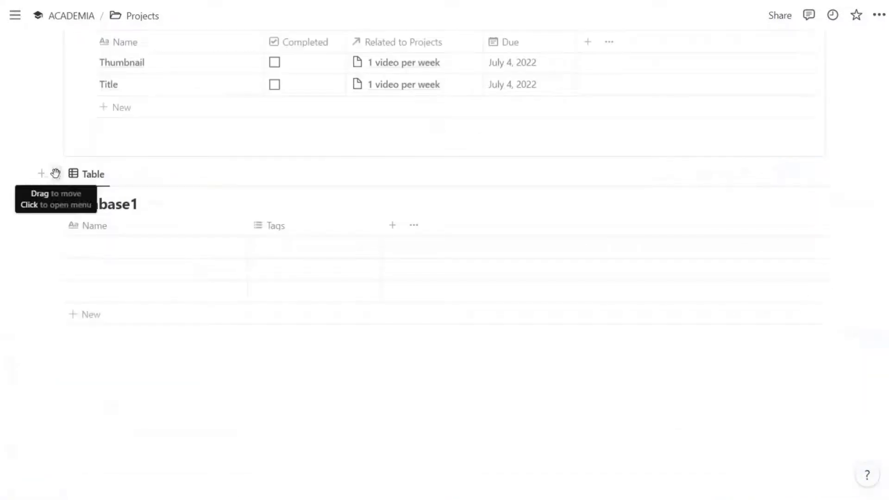
left_click(56, 174)
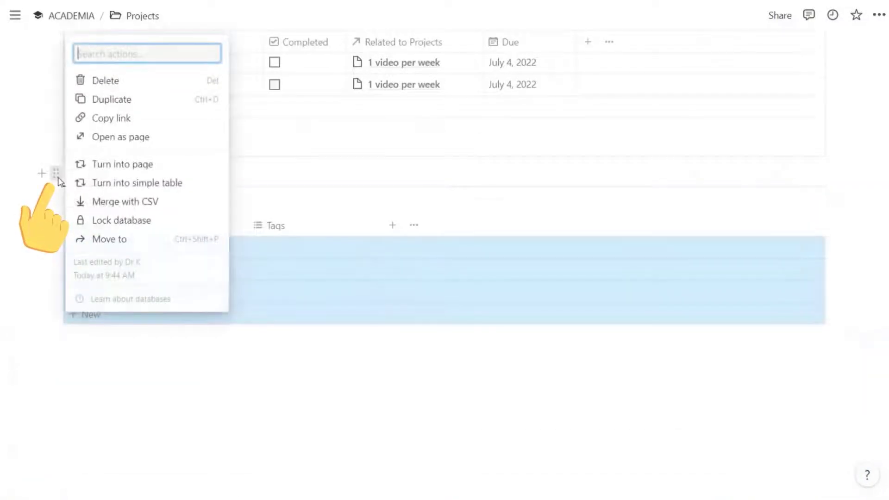
left_click(123, 159)
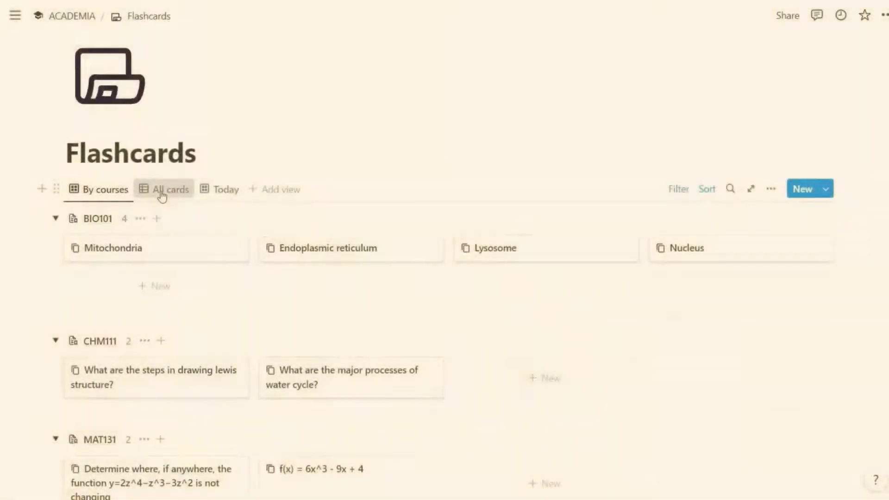
Add a board view named "Level" to the Flashcards database with the database title hidden.
left_click(278, 190)
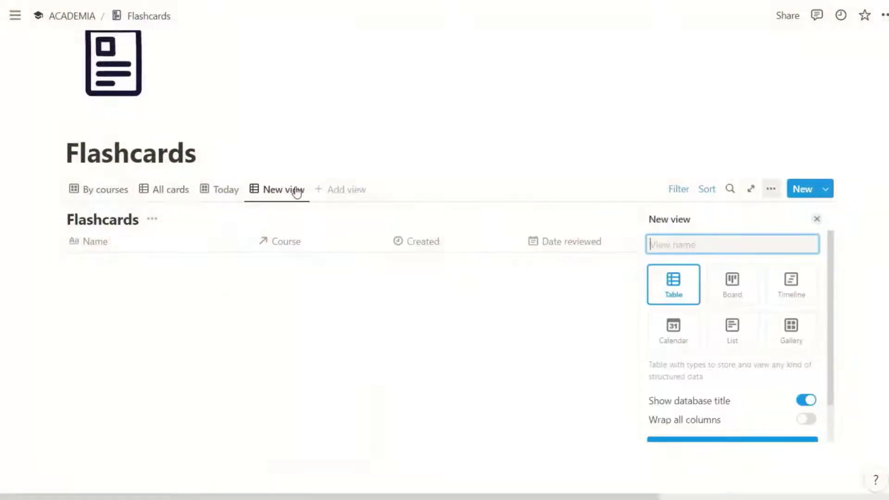
left_click(733, 288)
left_click(722, 244)
type("Level")
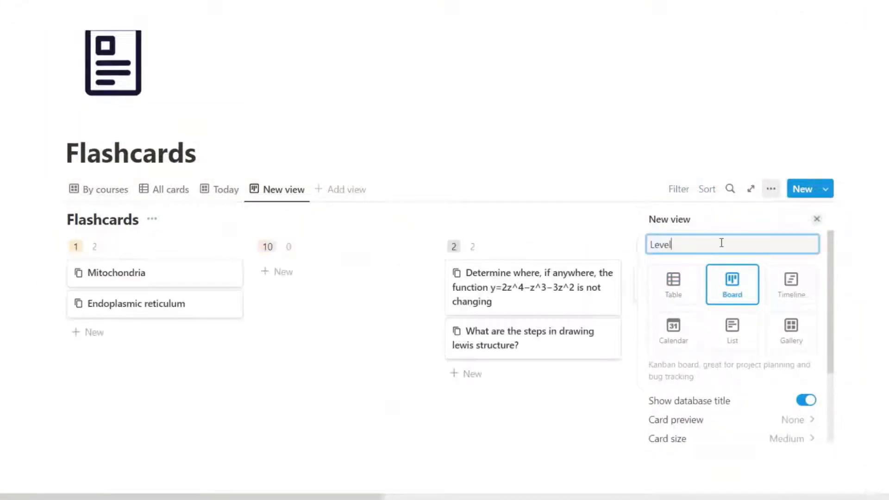
left_click(806, 400)
scroll(833, 344, "down", 3)
left_click(798, 399)
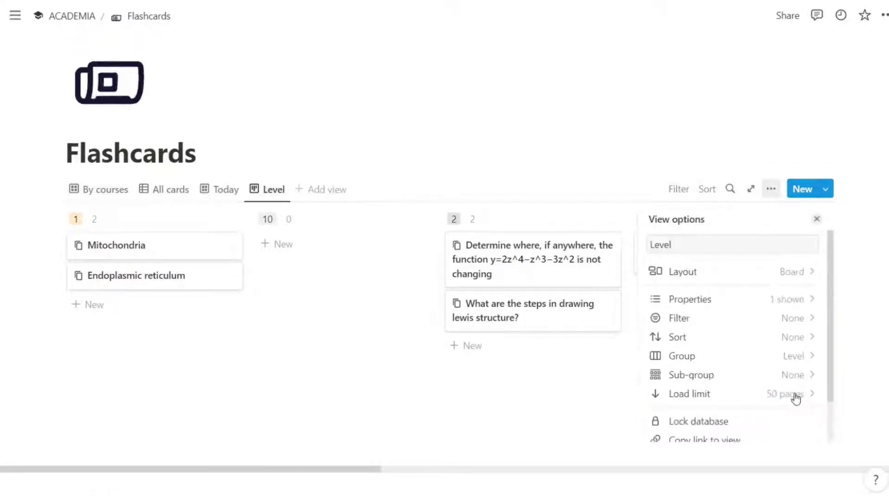
Show the Course and Next properties on the cards of the Level board.
left_click(787, 298)
left_click(797, 313)
scroll(806, 352, "down", 2)
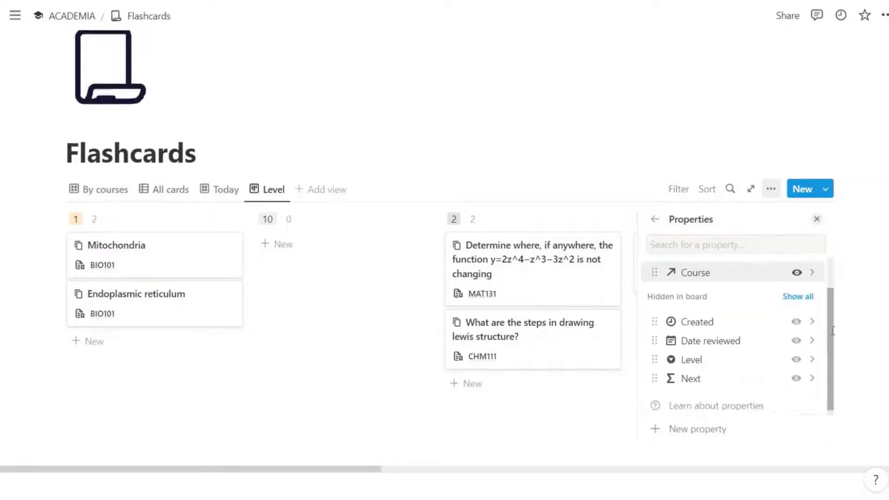
left_click(795, 378)
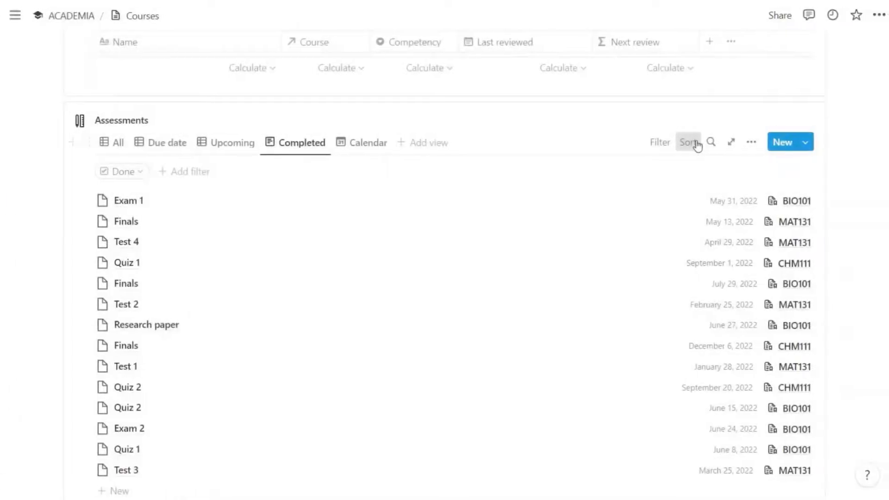
Sort the Completed view of Assessments by assessment name and filter it to entries whose Done box is checked.
left_click(689, 142)
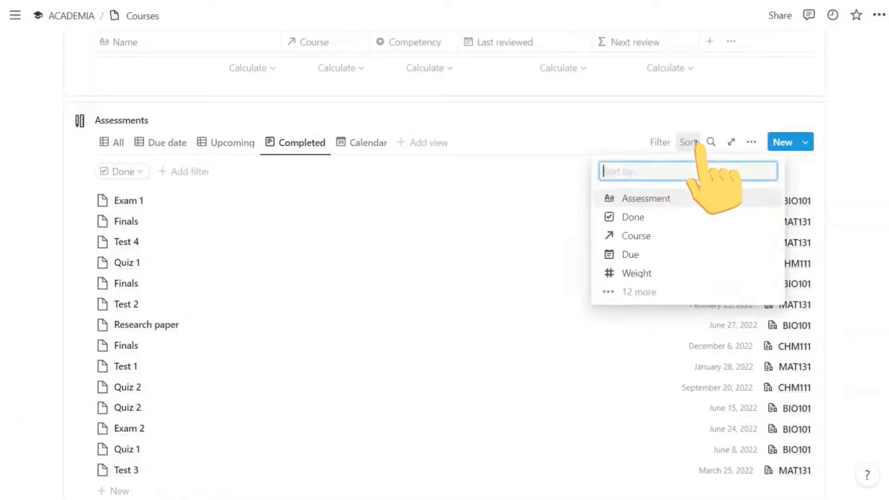
left_click(655, 199)
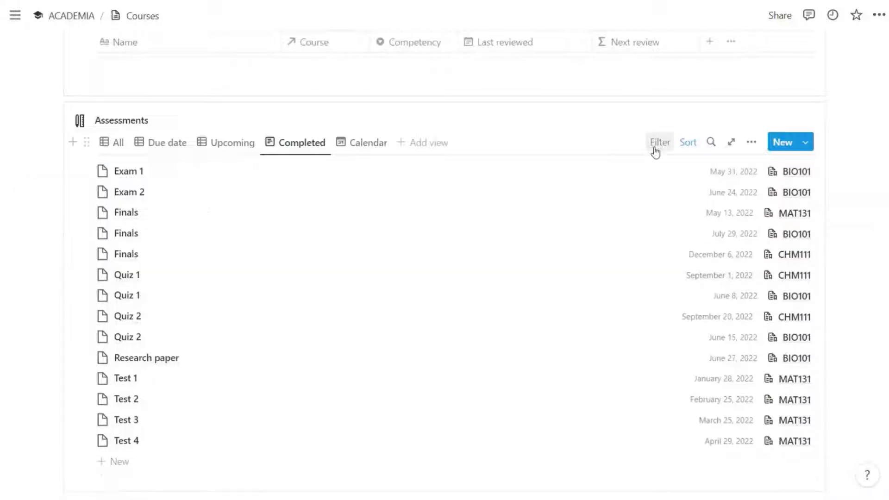
left_click(651, 144)
left_click(231, 175)
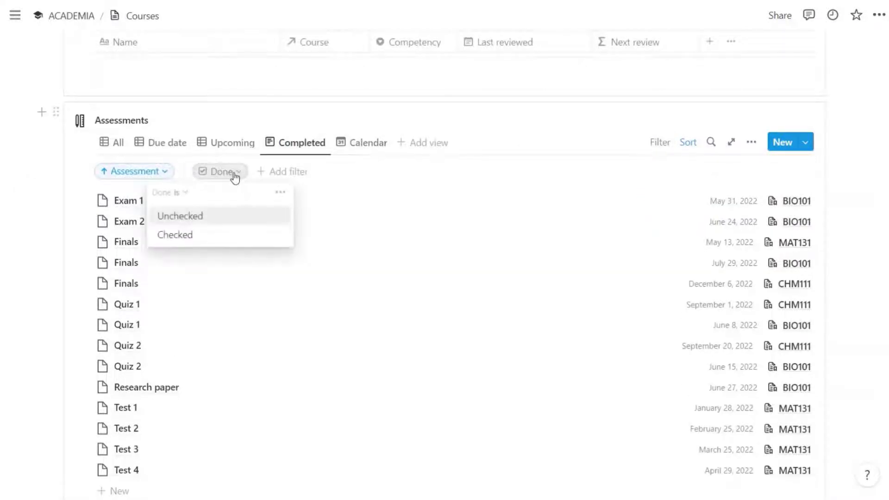
left_click(193, 242)
Group the entries in the Completed view of Assessments by a property.
left_click(751, 142)
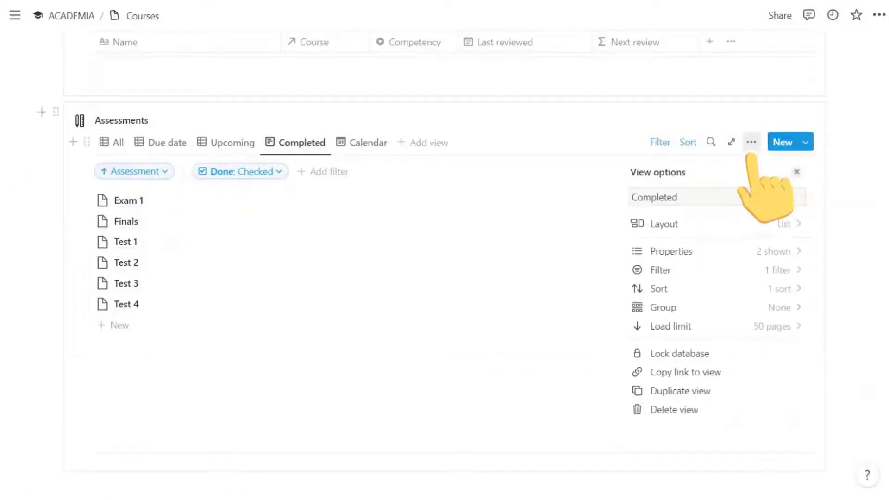
left_click(787, 308)
left_click(737, 282)
Insert a linked view of the Assessment database on the Tutorial page, using its existing Calendar view.
type("/data")
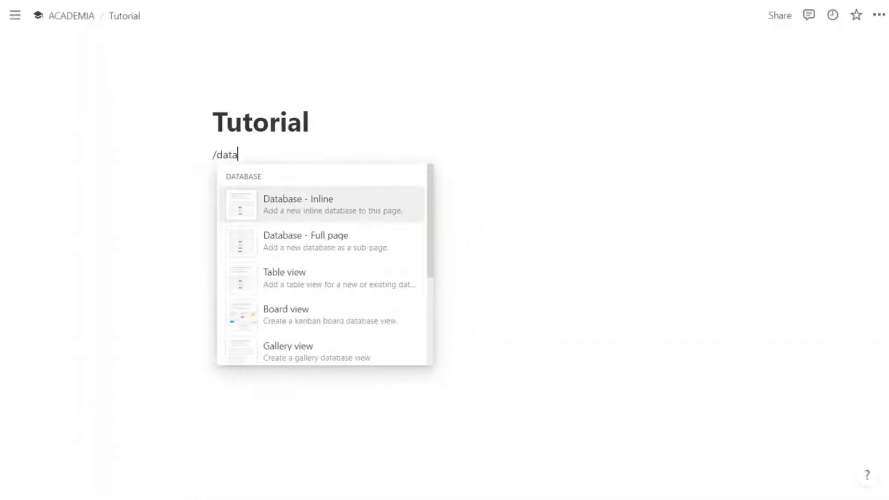
scroll(403, 292, "down", 4)
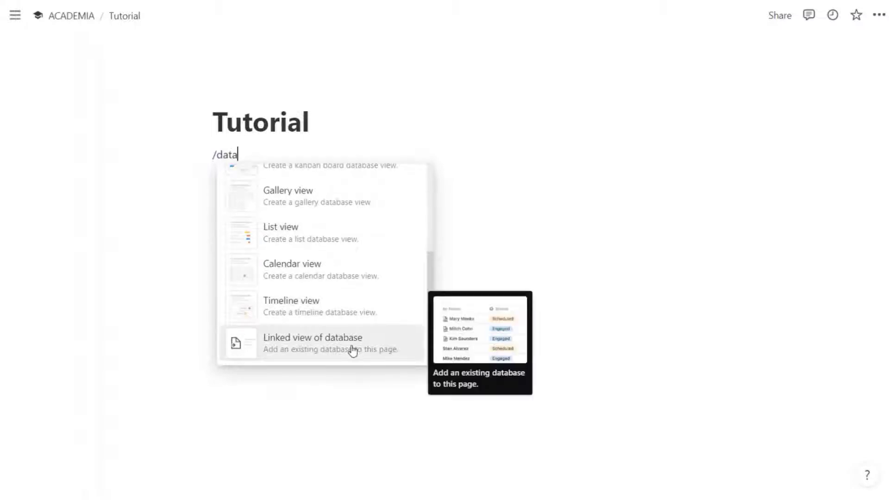
left_click(352, 345)
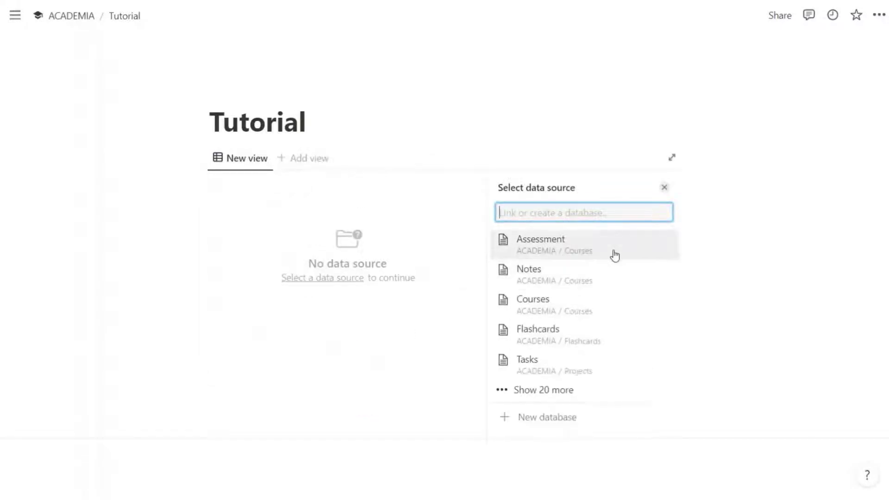
left_click(615, 255)
left_click(552, 286)
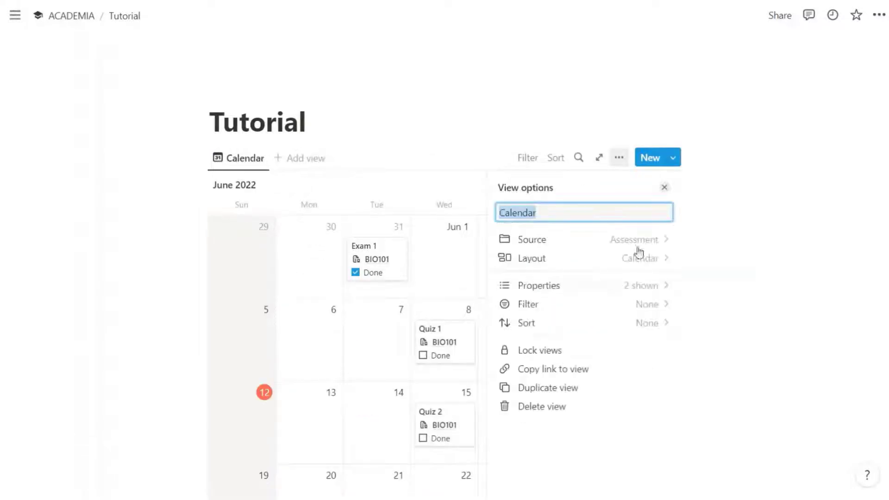
left_click(665, 189)
Move the BIO101 Quiz 1 entry to June 6 in the linked calendar, and check its due date in the Courses page's assessments.
left_click_drag(458, 332, 324, 333)
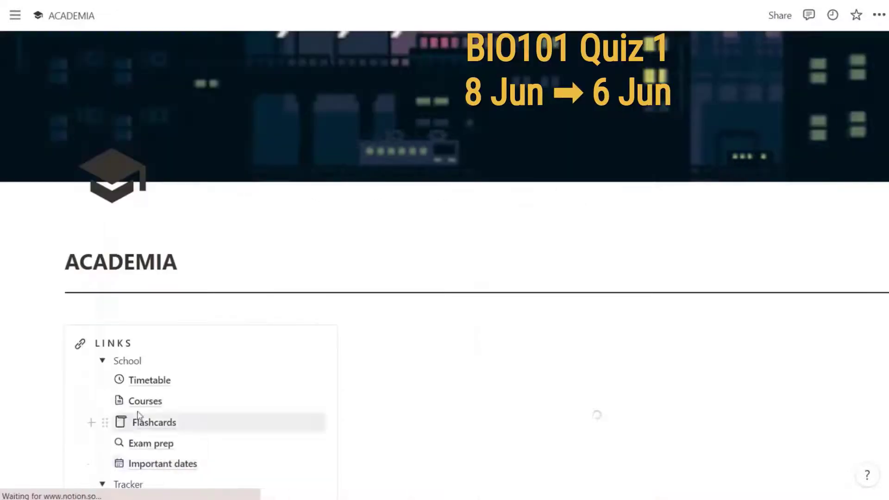
left_click(145, 400)
scroll(445, 278, "down", 10)
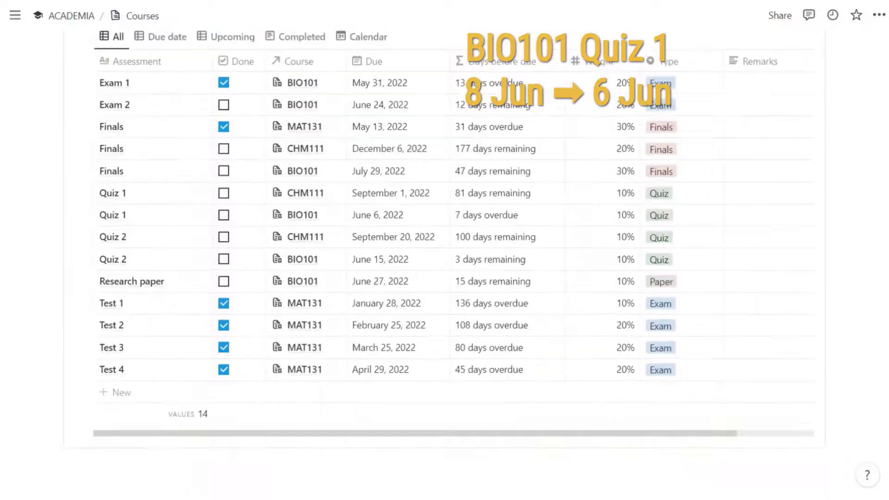